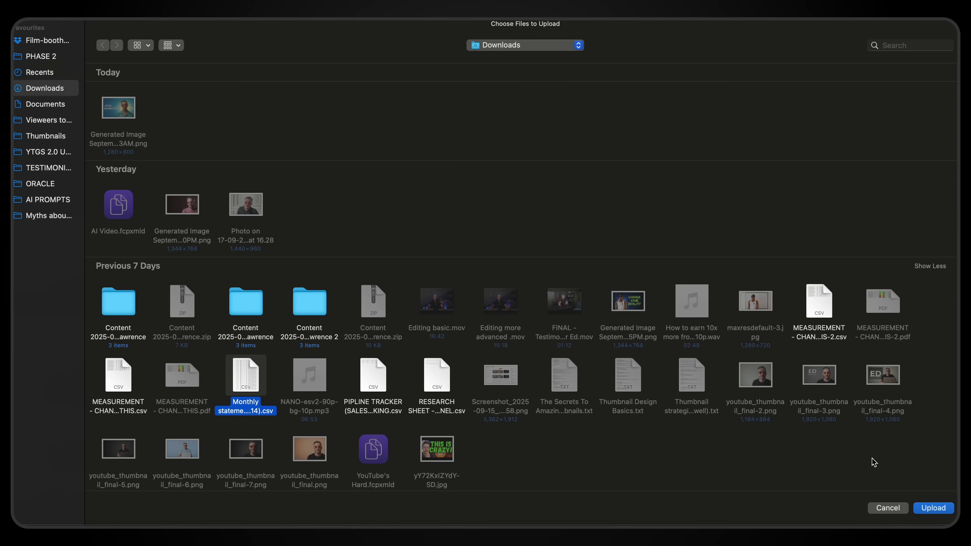
# - Upload the monthly statement CSV, highlight the budgeting advice, and scroll down to the charts
pyautogui.click(927, 501)
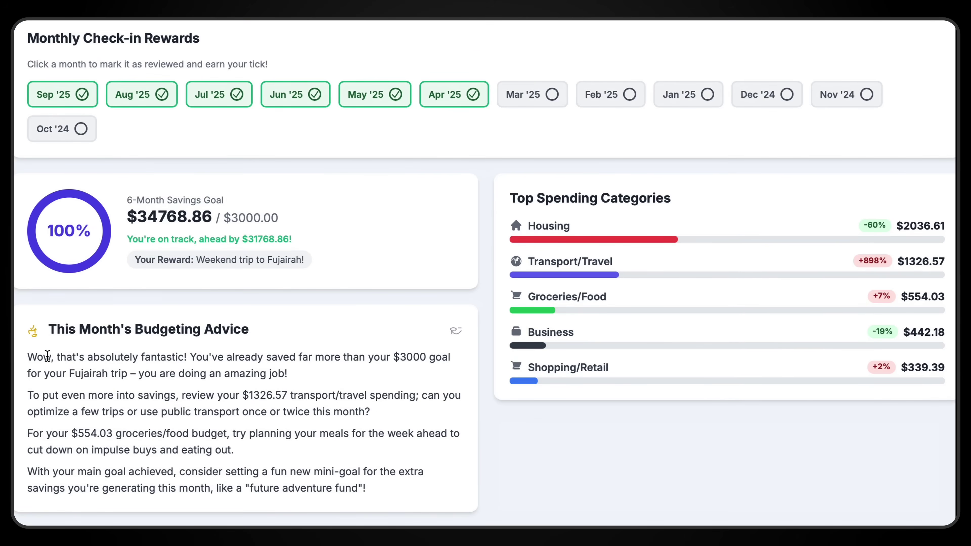
pyautogui.moveTo(34, 355); pyautogui.dragTo(250, 415)
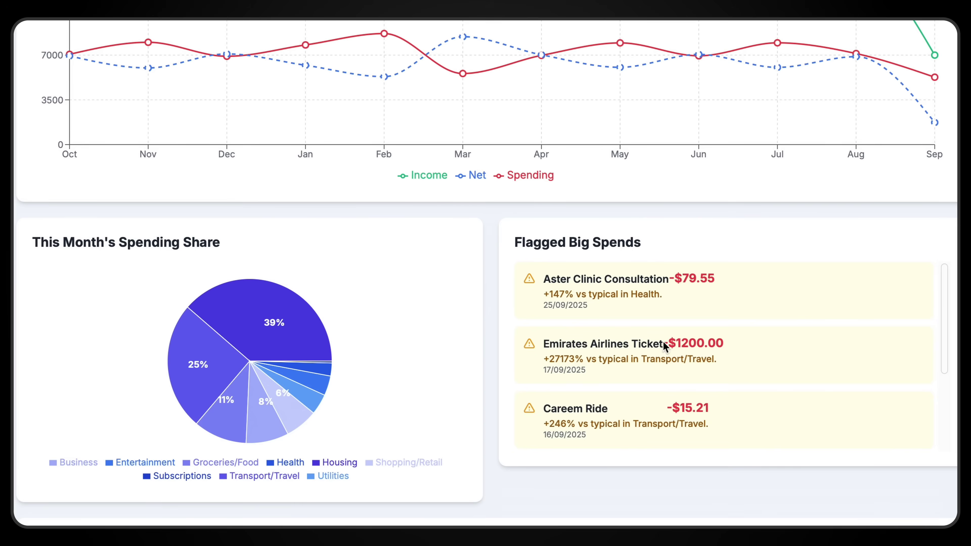
pyautogui.scroll(-1, 449, 410)
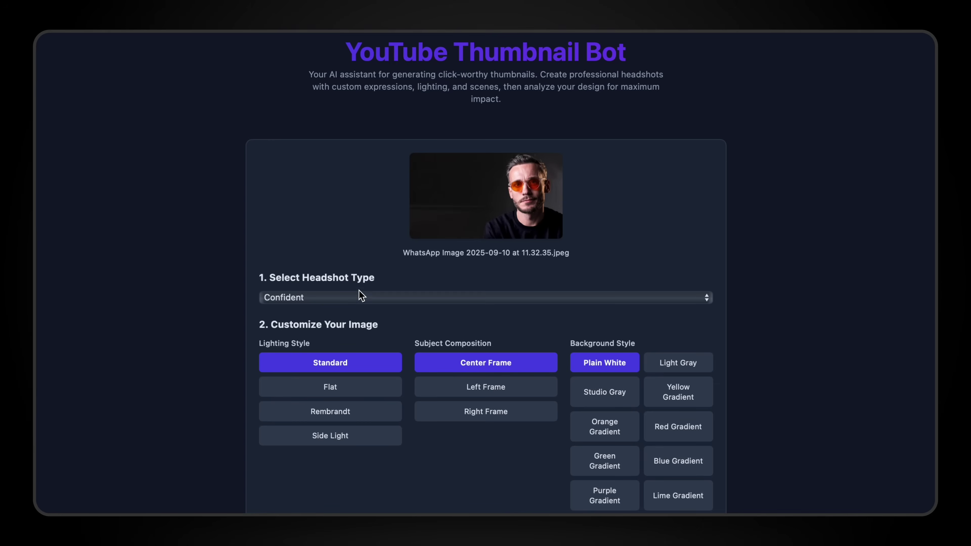
# - Generate a Confident, right-framed headshot thumbnail with a purple gradient background
pyautogui.click(359, 295)
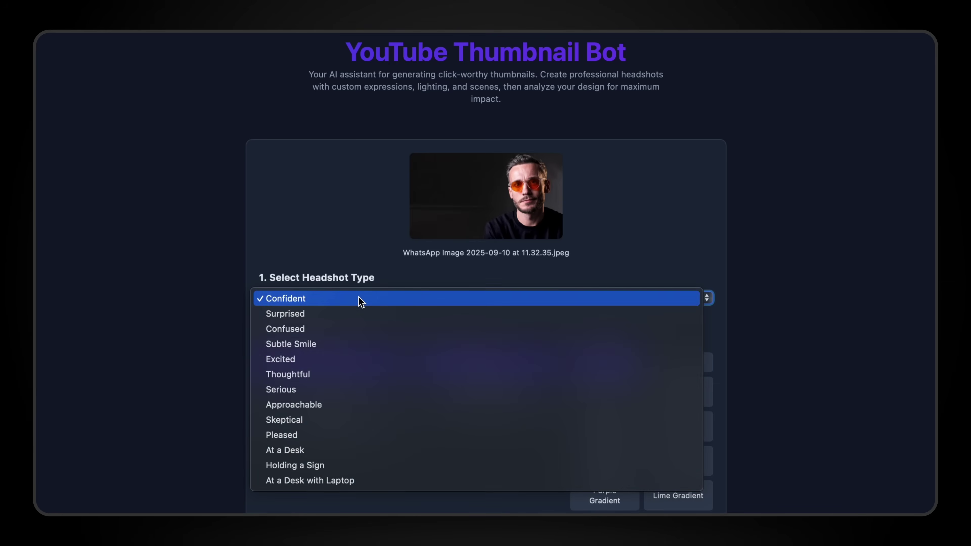
pyautogui.press('Escape')
pyautogui.click(534, 414)
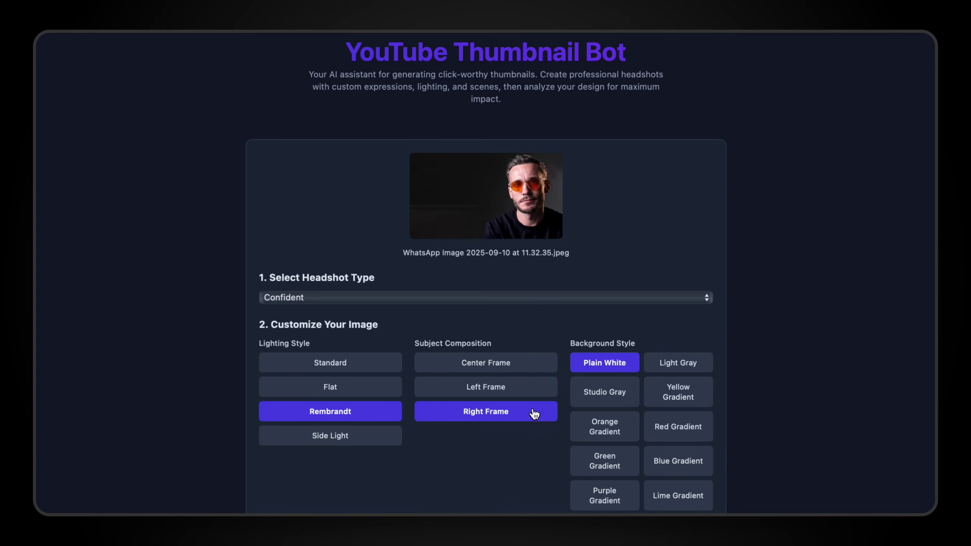
pyautogui.click(611, 496)
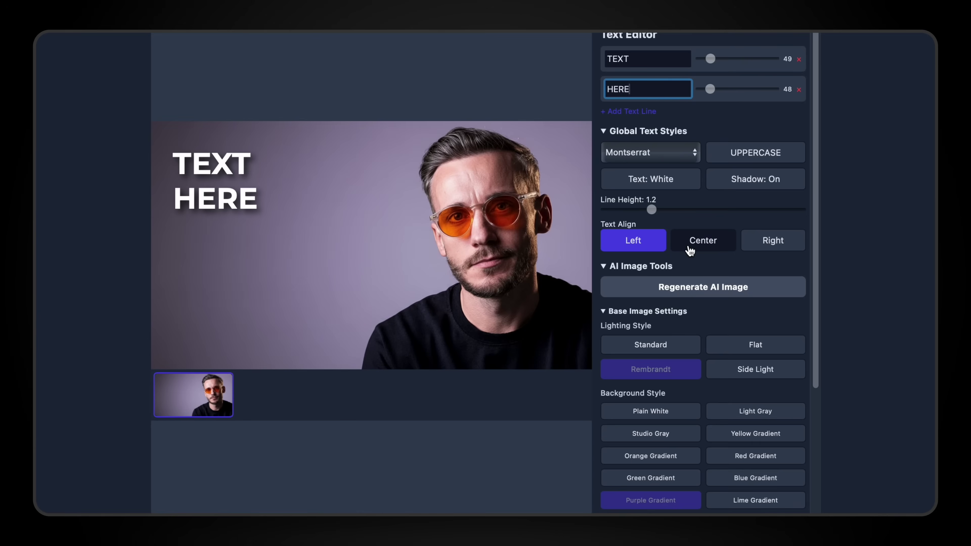
pyautogui.moveTo(651, 210); pyautogui.dragTo(629, 210)
pyautogui.scroll(-4, 765, 361)
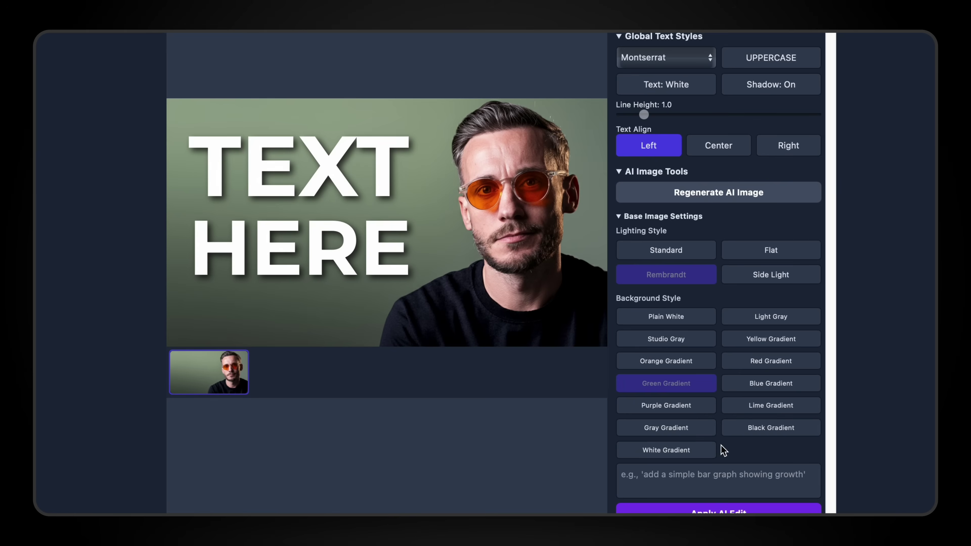
pyautogui.scroll(-1, 722, 449)
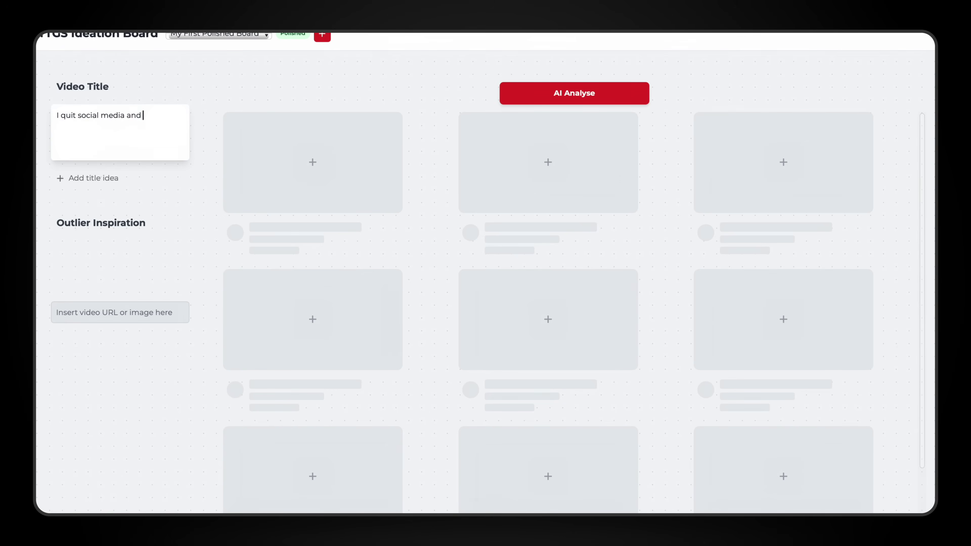
pyautogui.write('grew my business a better way')
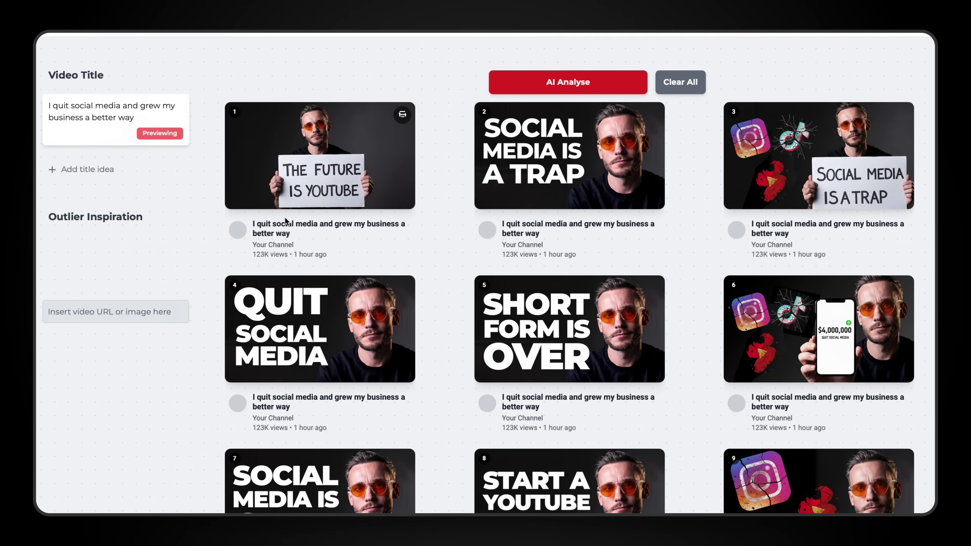
# - Add the title idea 'Give me 13 minutes and youll never post to social media again'
pyautogui.click(101, 168)
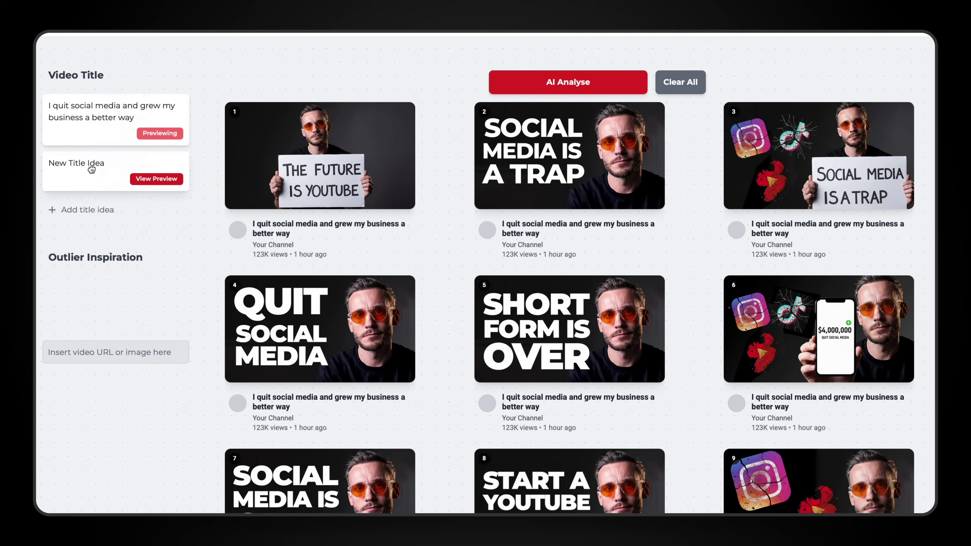
pyautogui.click(92, 169)
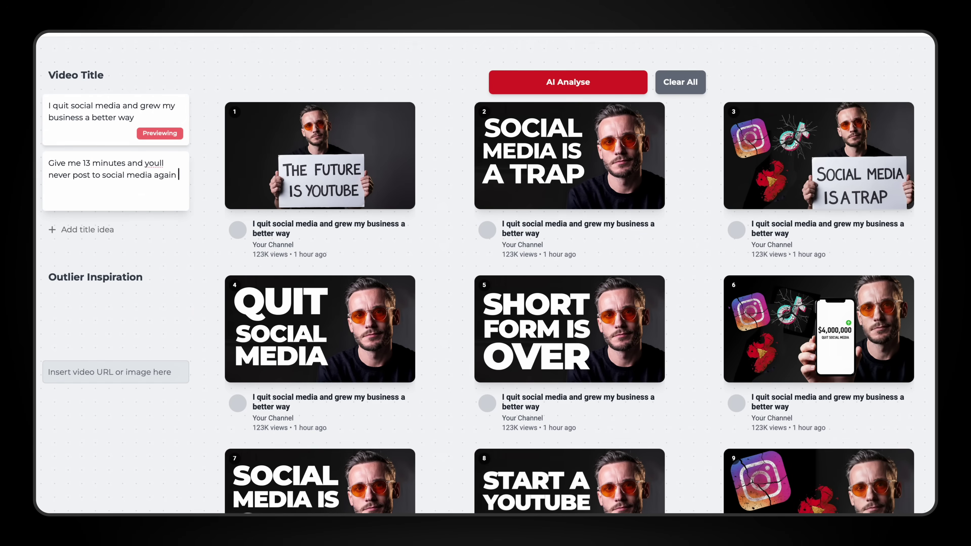
pyautogui.click(195, 229)
# - Toggle the thumbnail preview between the first and second title ideas
pyautogui.click(170, 191)
pyautogui.click(172, 132)
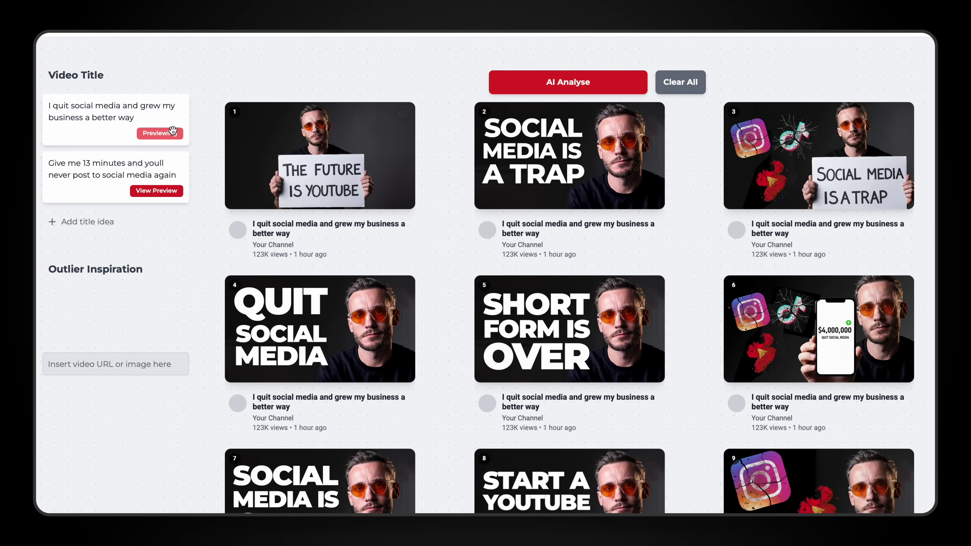
pyautogui.click(162, 196)
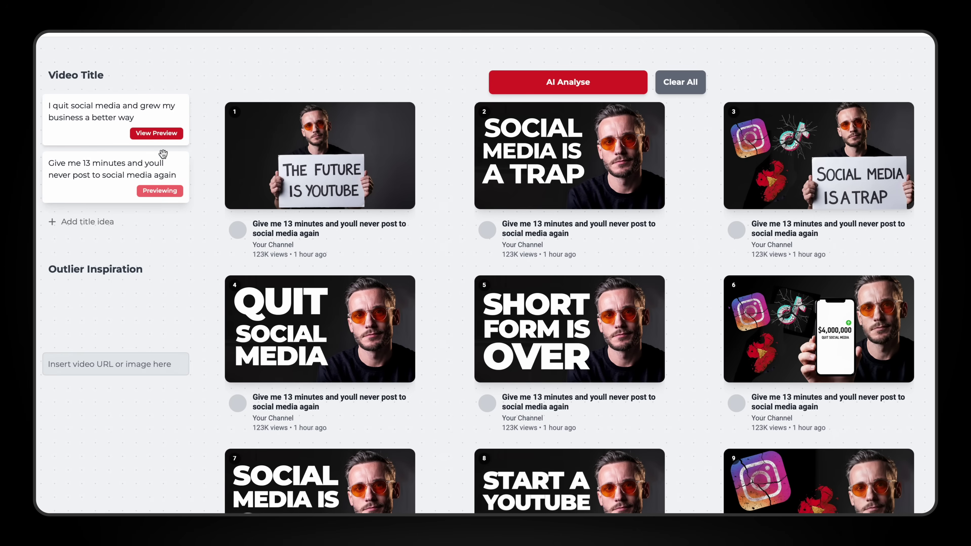
pyautogui.click(162, 134)
pyautogui.click(165, 195)
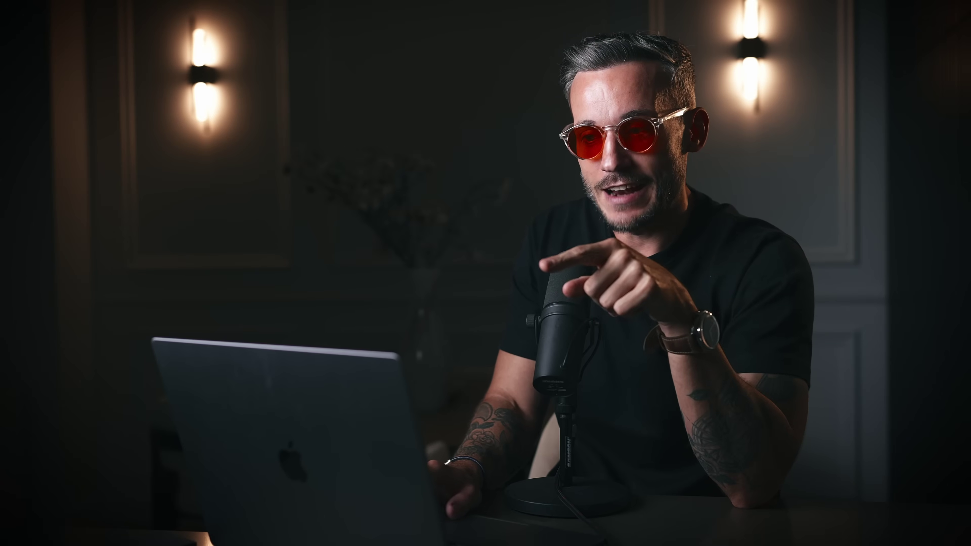
pyautogui.click(157, 134)
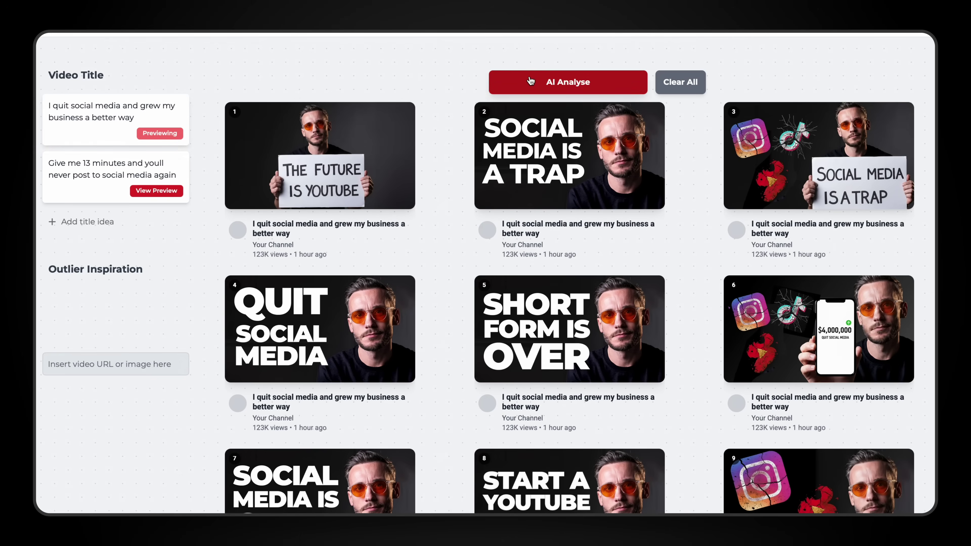
# - Zoom the page out and run AI Analyse on the nine thumbnails
pyautogui.click(531, 81)
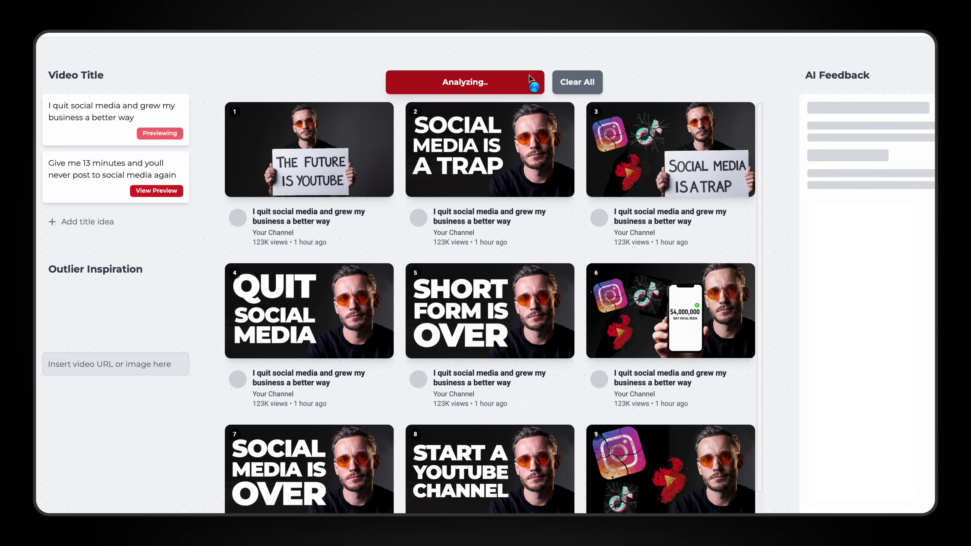
pyautogui.scroll(-1, 564, 194)
pyautogui.scroll(1, 564, 194)
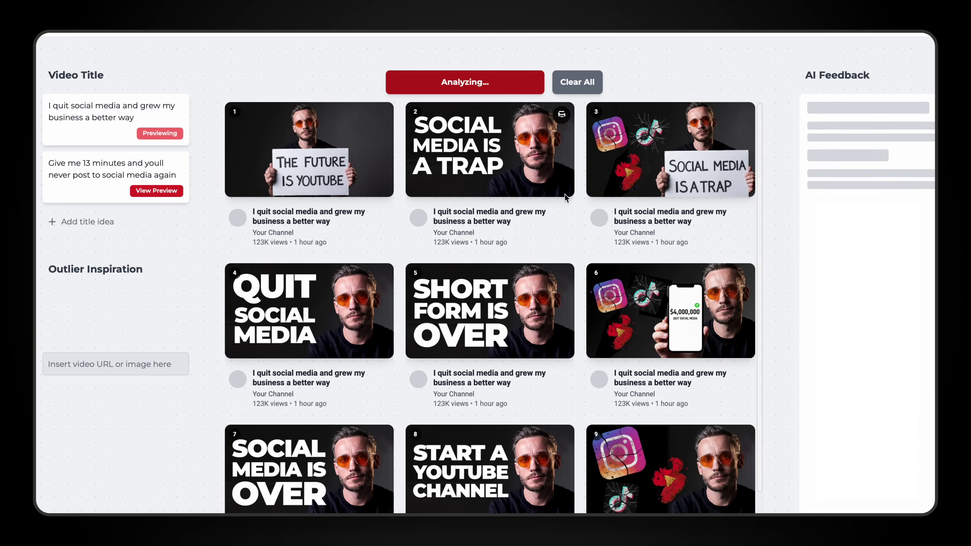
pyautogui.press('super+minus')
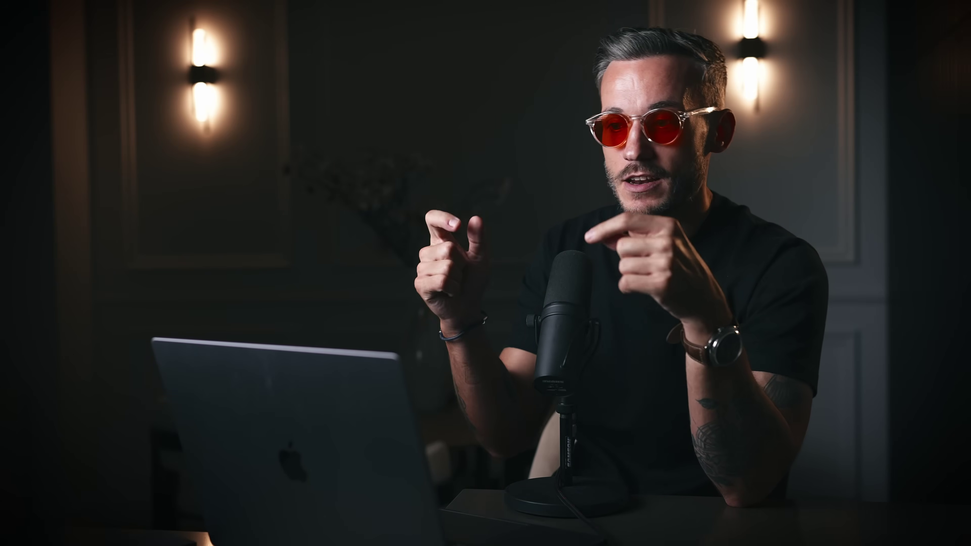
pyautogui.click(369, 42)
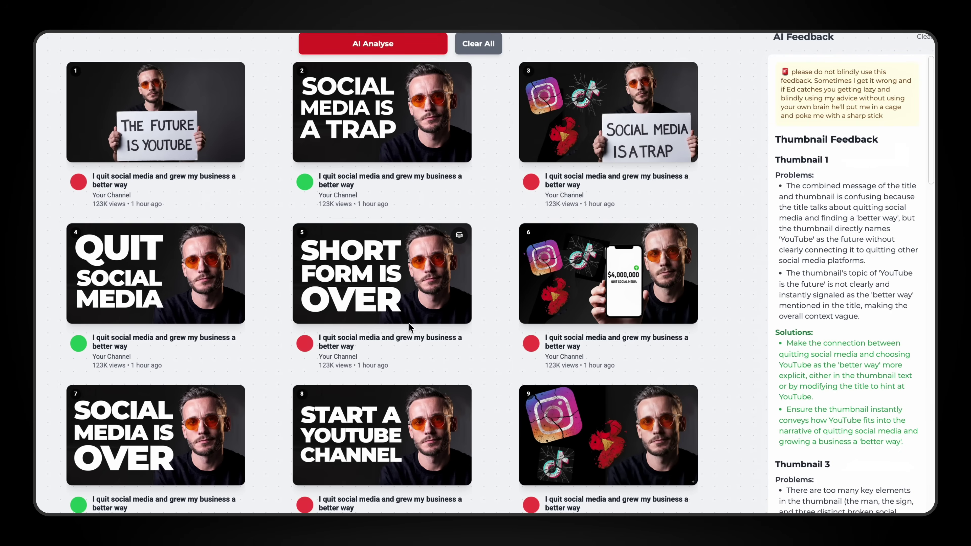
# - Review the AI Feedback panel, highlighting the first problem listed for Thumbnail 5
pyautogui.scroll(-20, 873, 267)
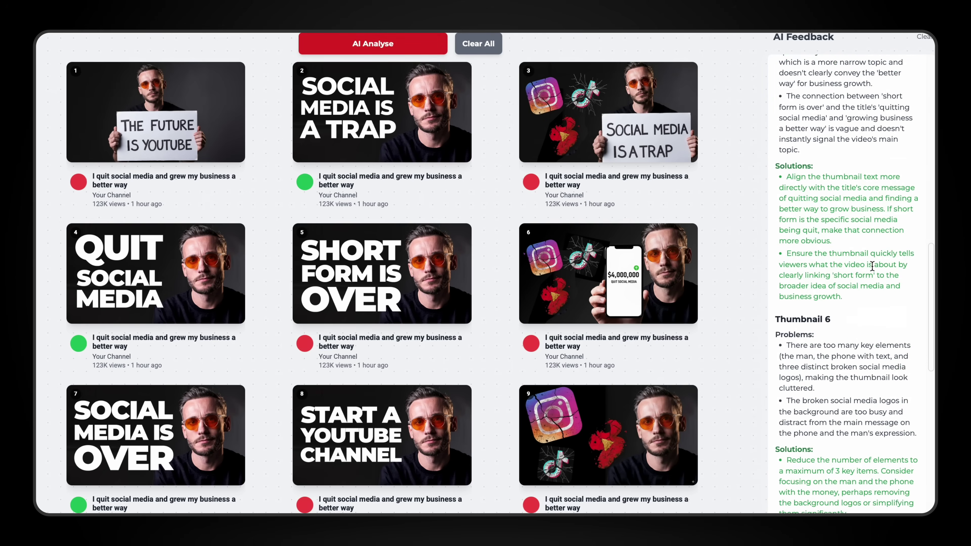
pyautogui.scroll(3, 873, 266)
pyautogui.scroll(-2, 864, 260)
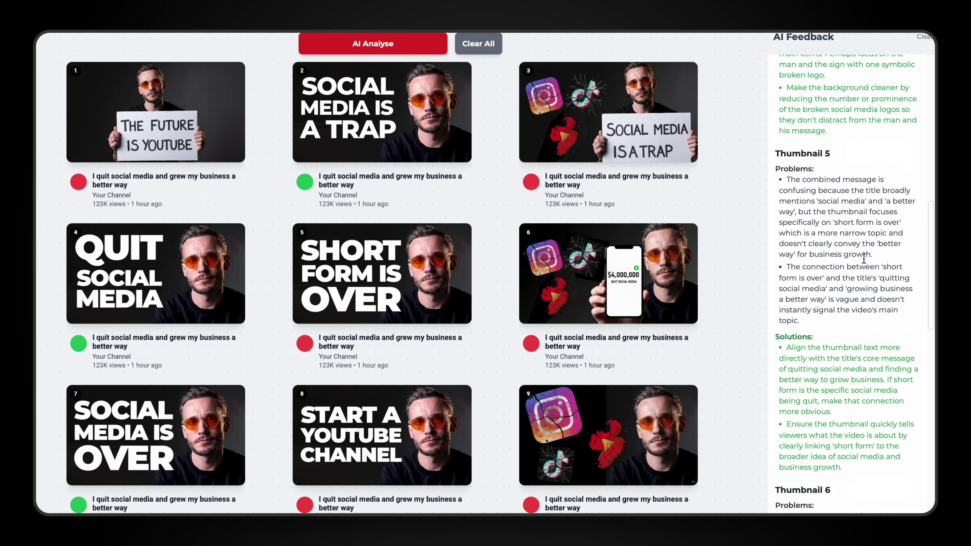
pyautogui.moveTo(790, 179); pyautogui.dragTo(900, 265)
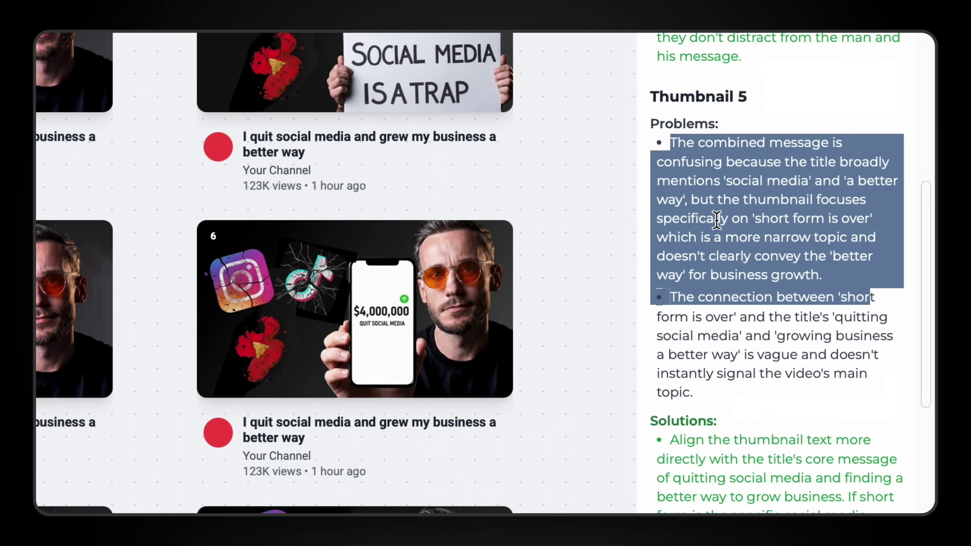
pyautogui.click(793, 305)
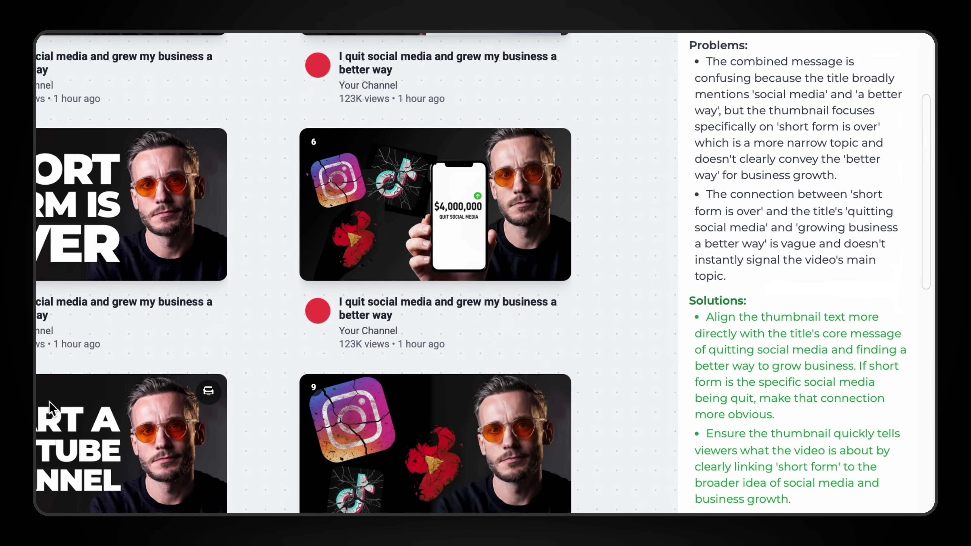
pyautogui.scroll(-15, 691, 421)
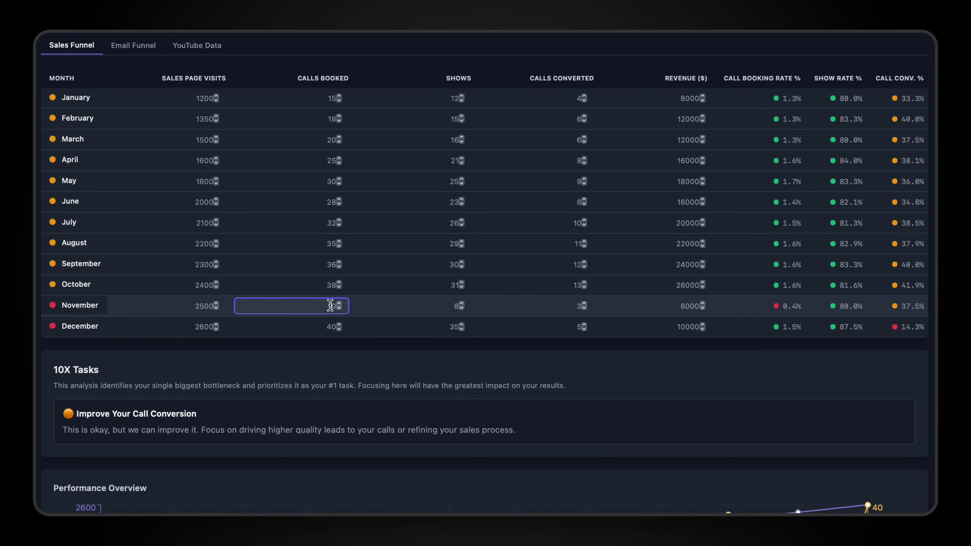
# - Set the shows count to 1 for both November and December
pyautogui.click(453, 306)
pyautogui.write('1')
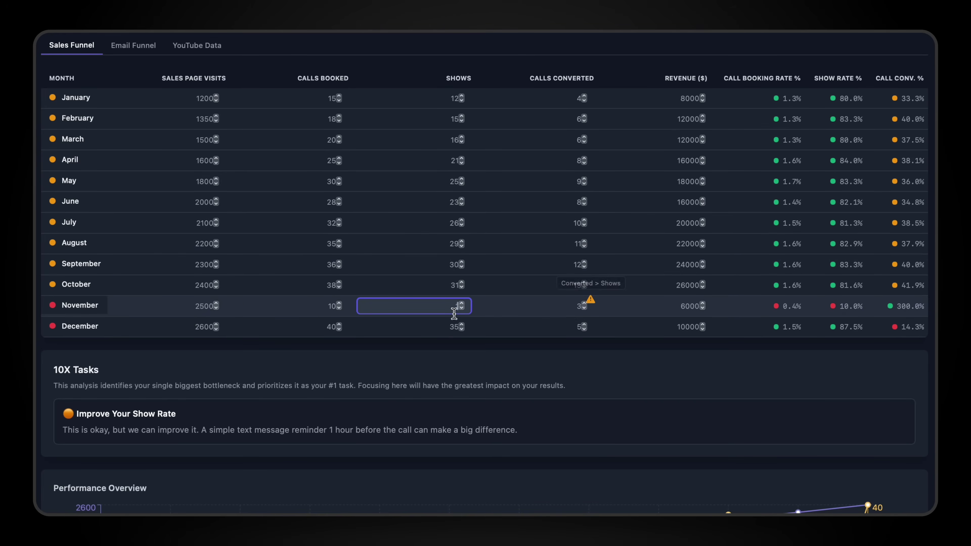
pyautogui.click(455, 326)
pyautogui.write('1')
# - Enter calls converted for November and December, then highlight the Fix Your Call Conversion advice
pyautogui.click(577, 305)
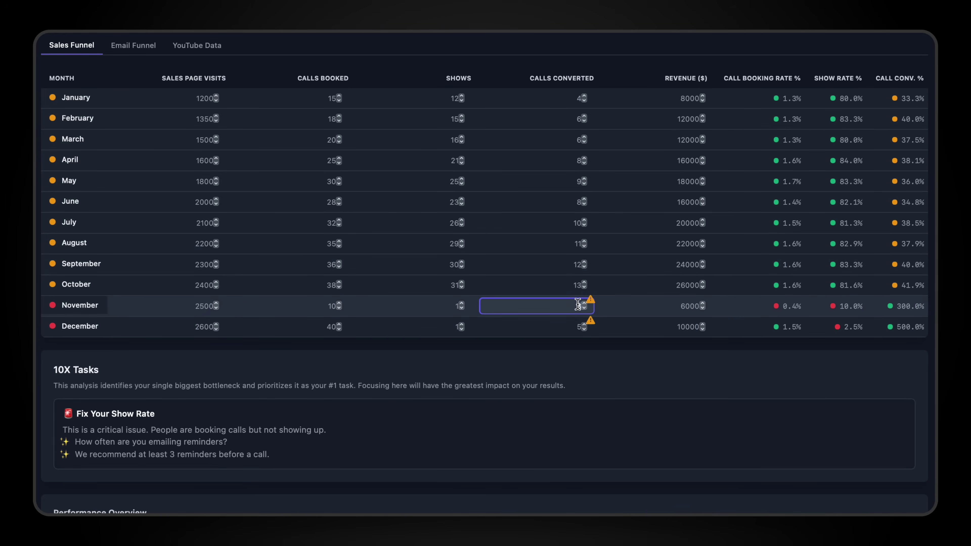
pyautogui.write('0')
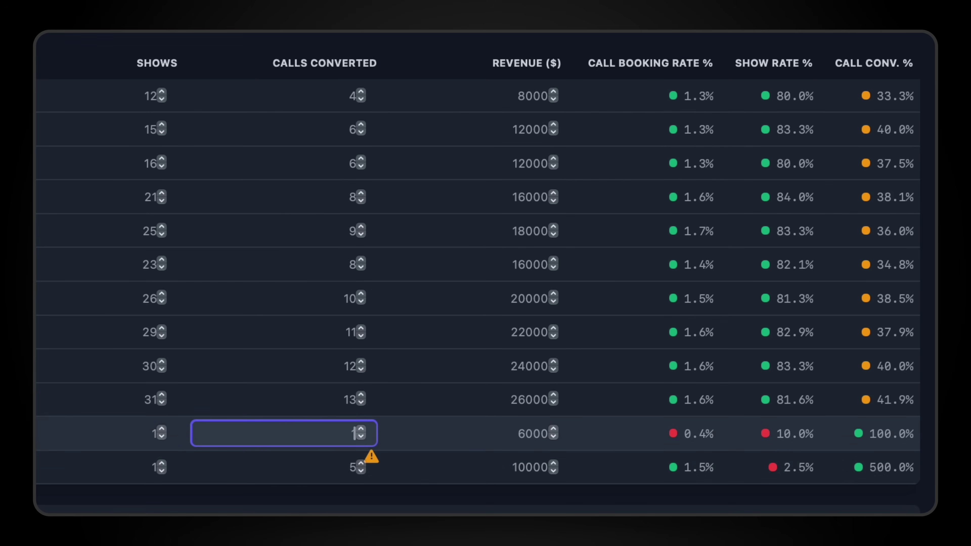
pyautogui.click(350, 461)
pyautogui.write('1')
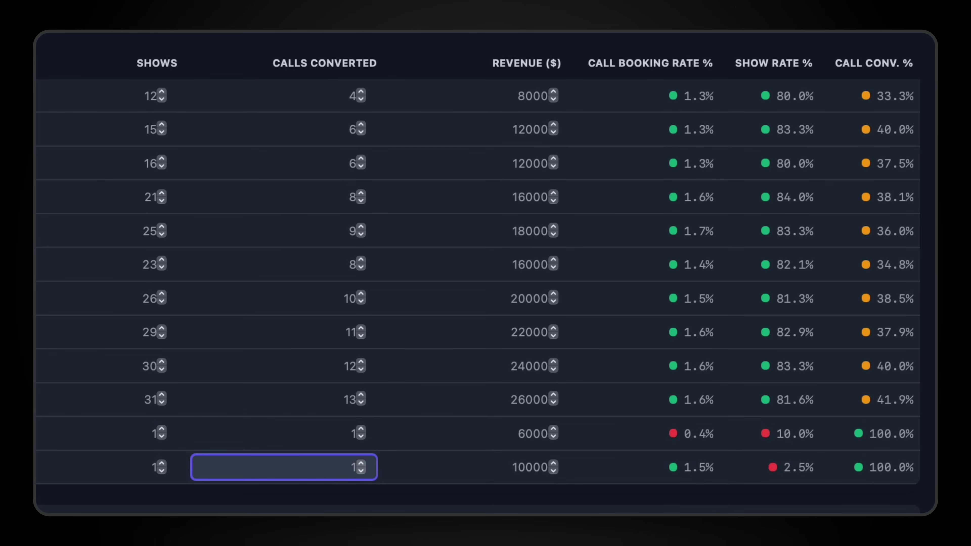
pyautogui.tripleClick(238, 285)
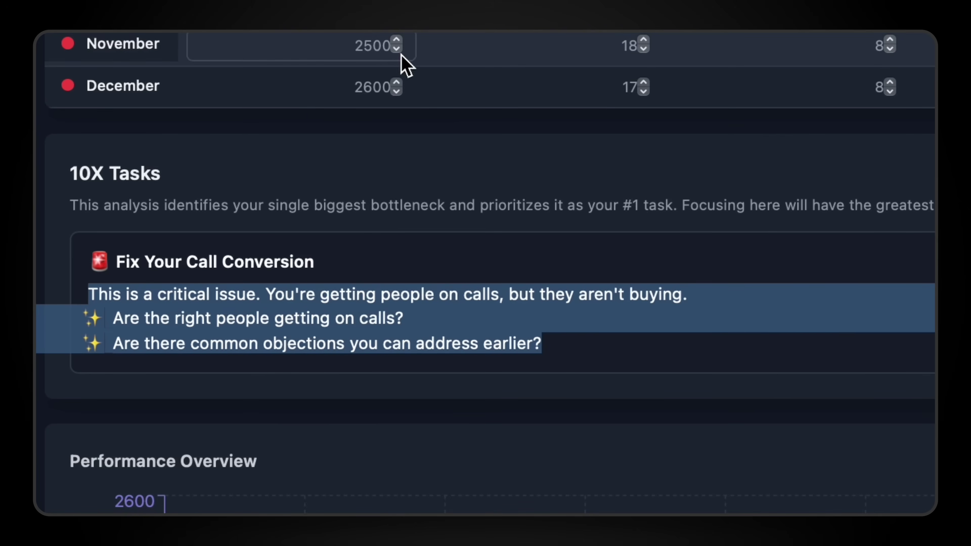
pyautogui.doubleClick(383, 53)
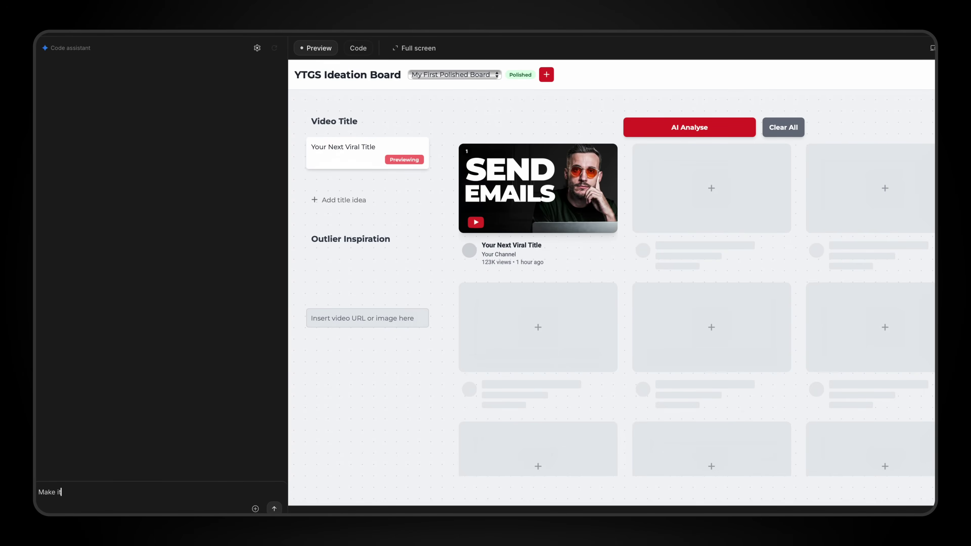
# - Delete the SEND EMAILS thumbnail through its right-click menu
pyautogui.write('Ca')
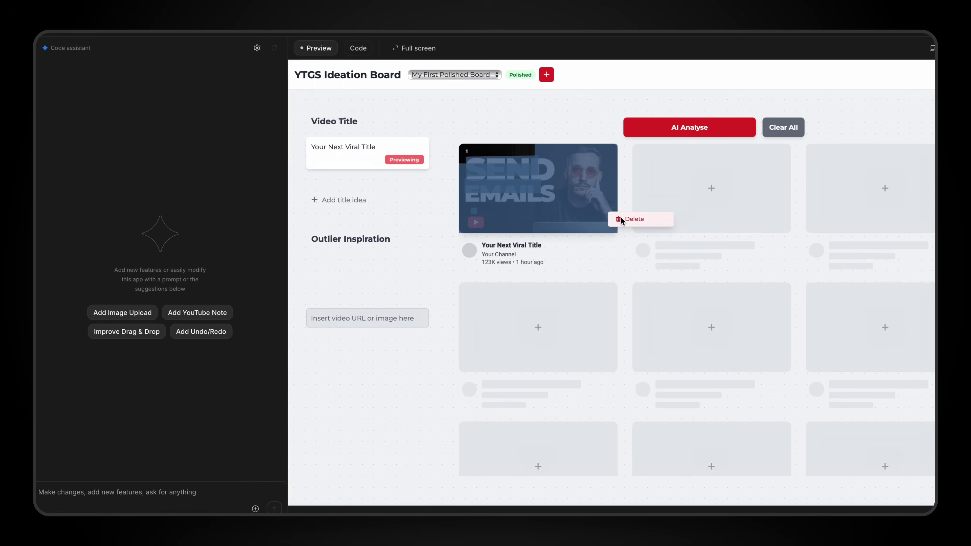
pyautogui.rightClick(622, 225)
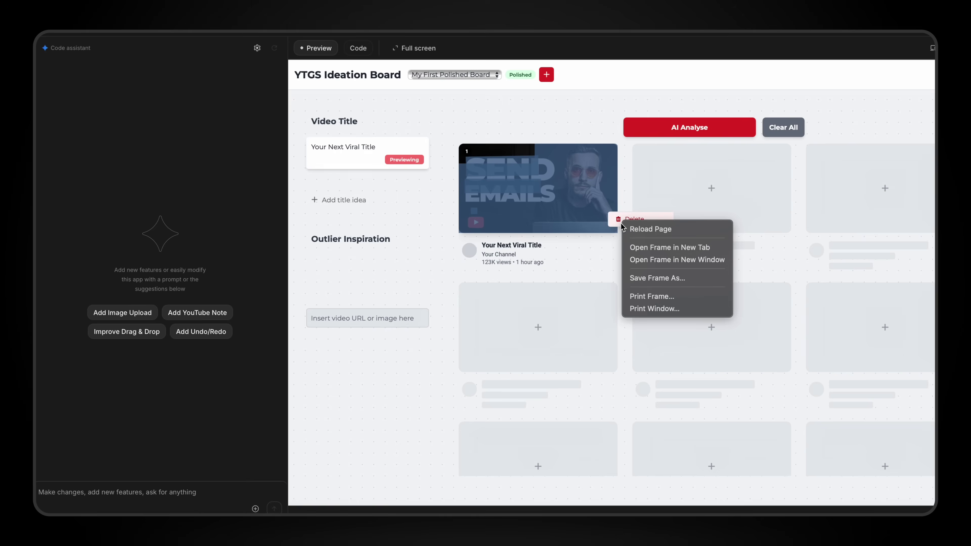
pyautogui.click(619, 220)
pyautogui.click(623, 219)
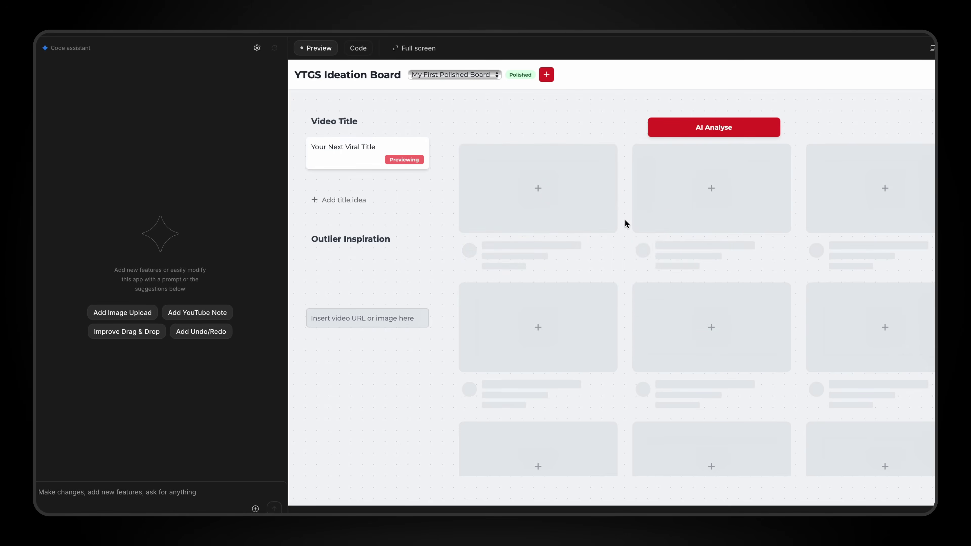